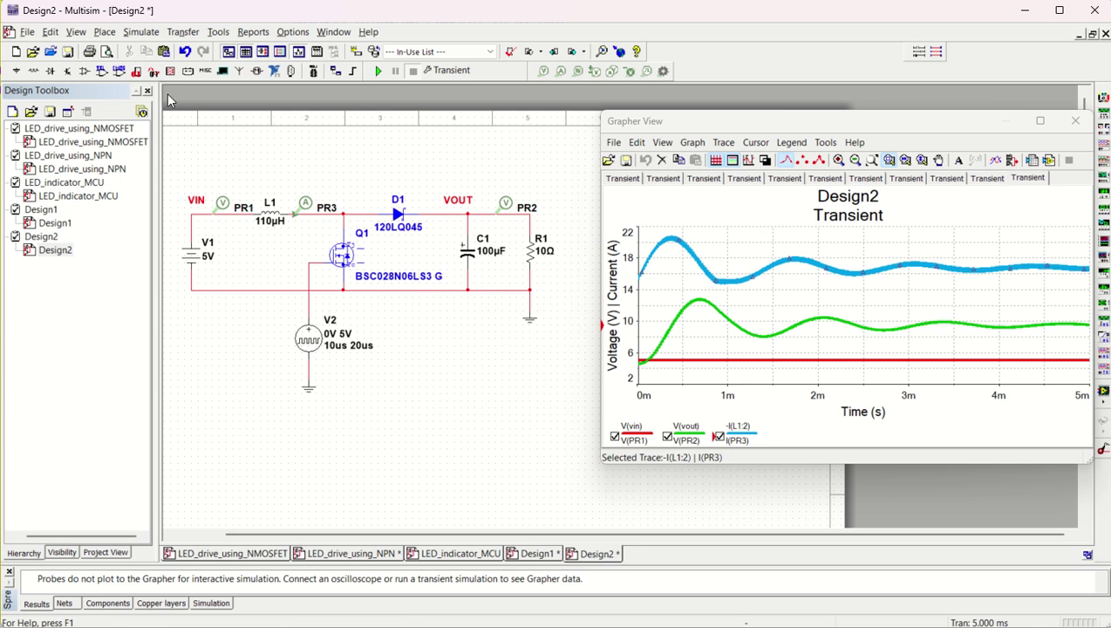
Open the component browser and look over its available component groups without placing a part.
{"action": "left_click", "coordinate": [105, 33]}
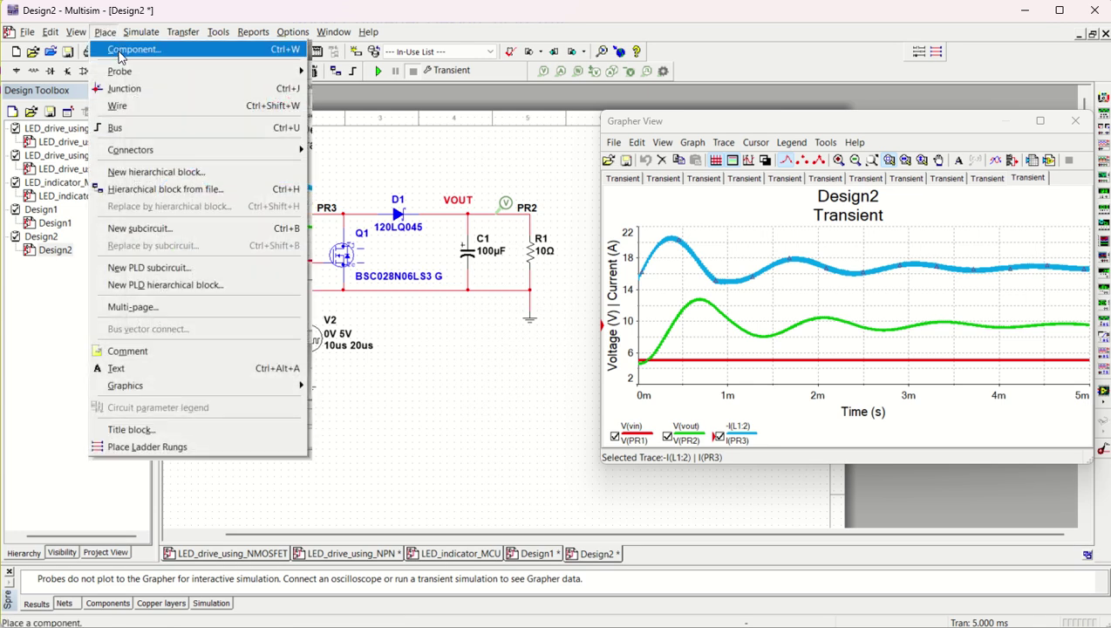
{"action": "left_click", "coordinate": [120, 49]}
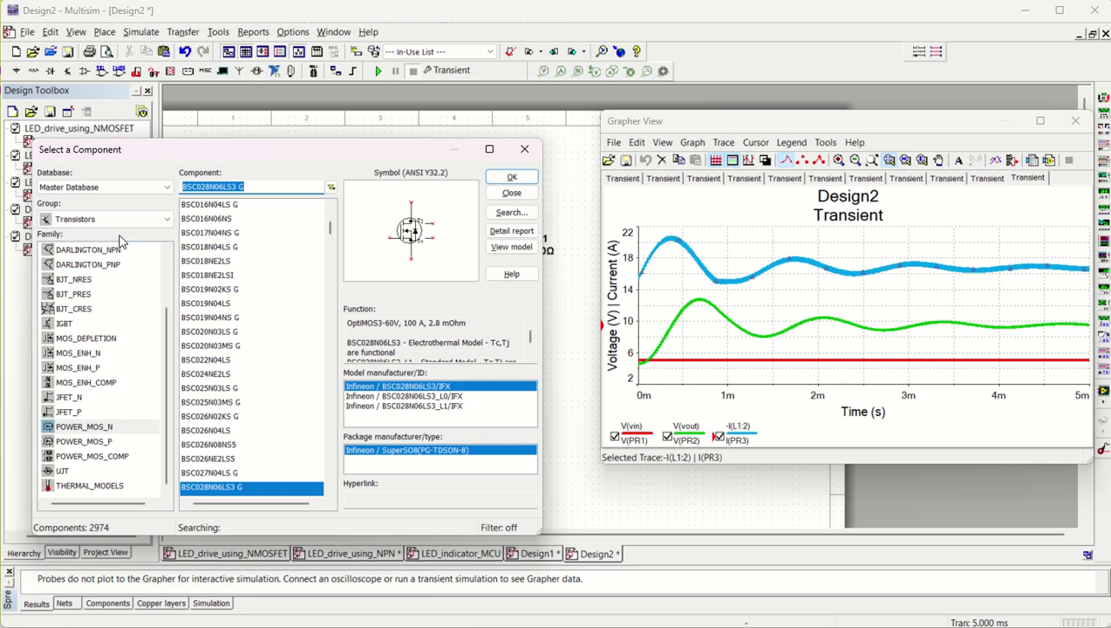
{"action": "left_click", "coordinate": [114, 219]}
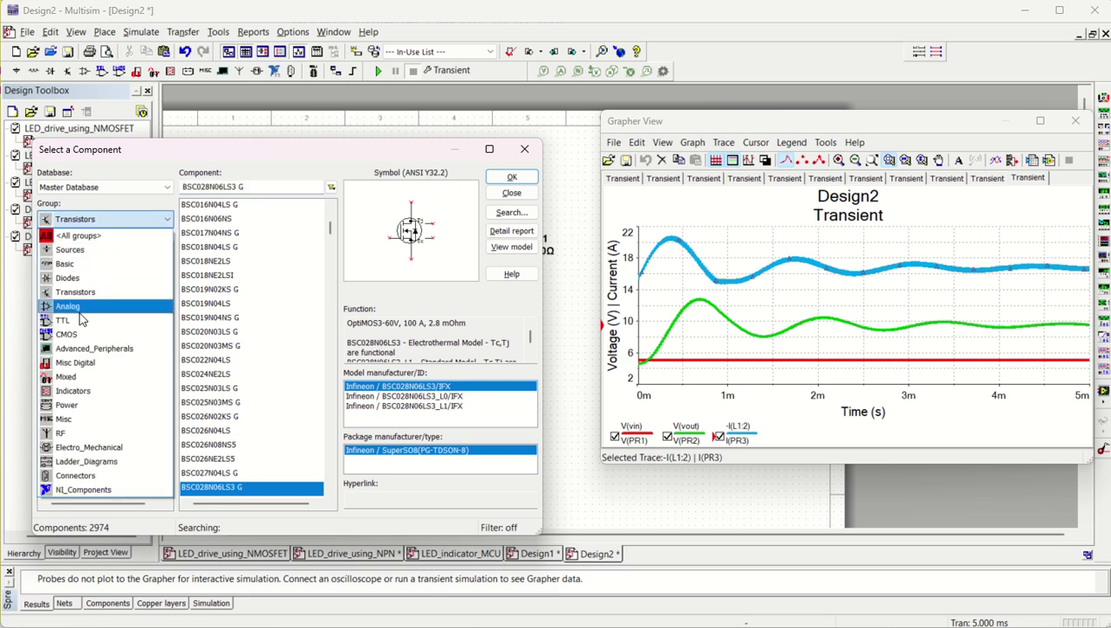
{"action": "left_click", "coordinate": [123, 224]}
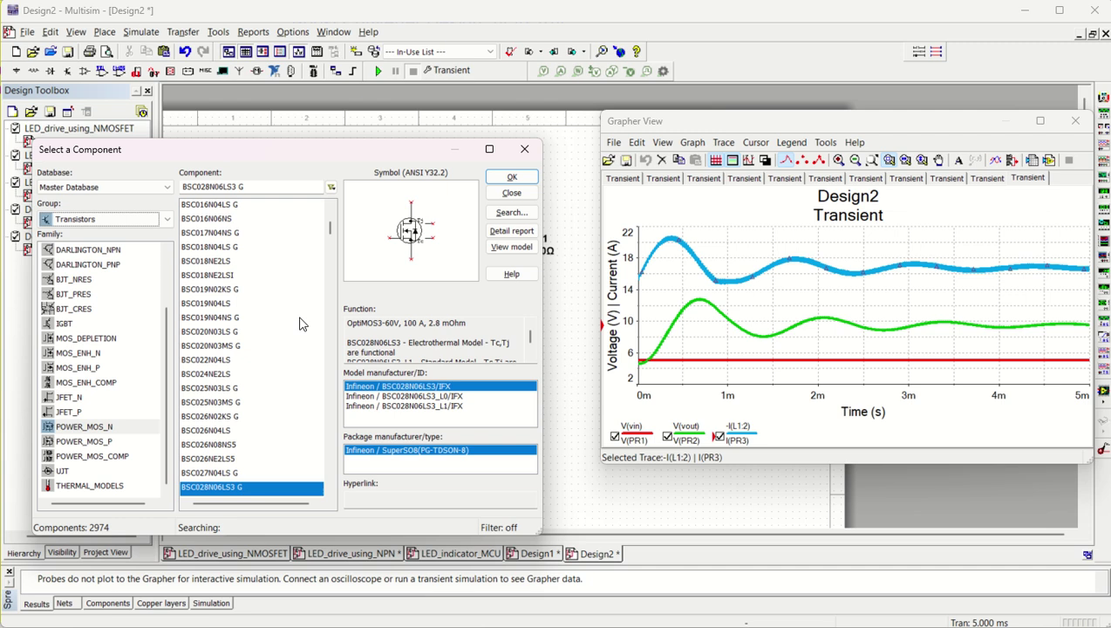
{"action": "left_click", "coordinate": [525, 173]}
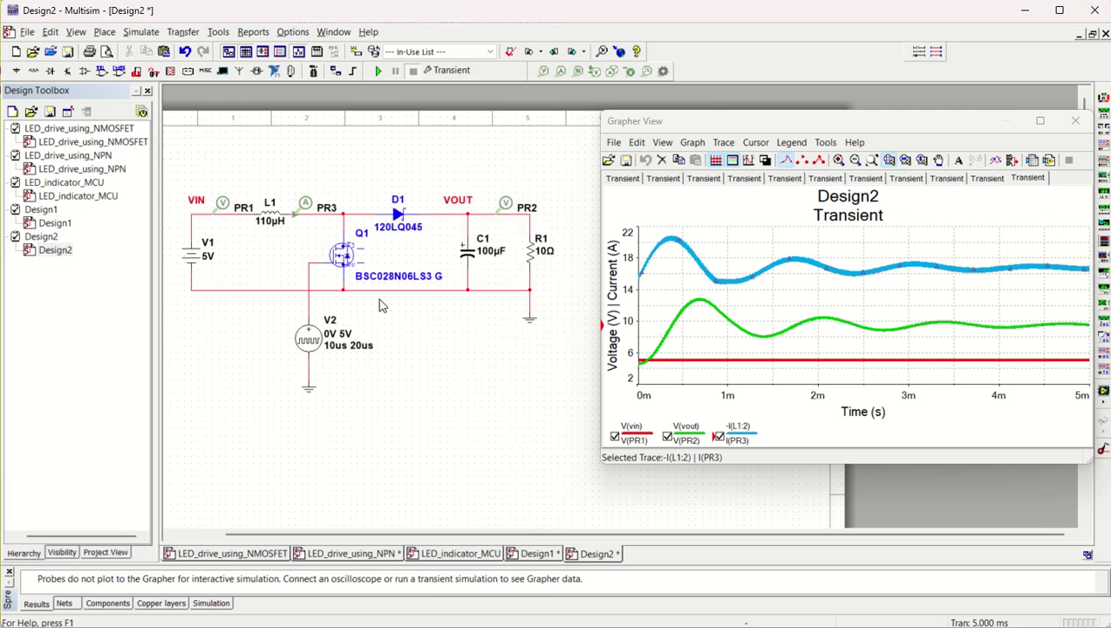
Review the value settings of the DC source V1 and the pulse voltage source V2.
{"action": "left_click", "coordinate": [193, 263]}
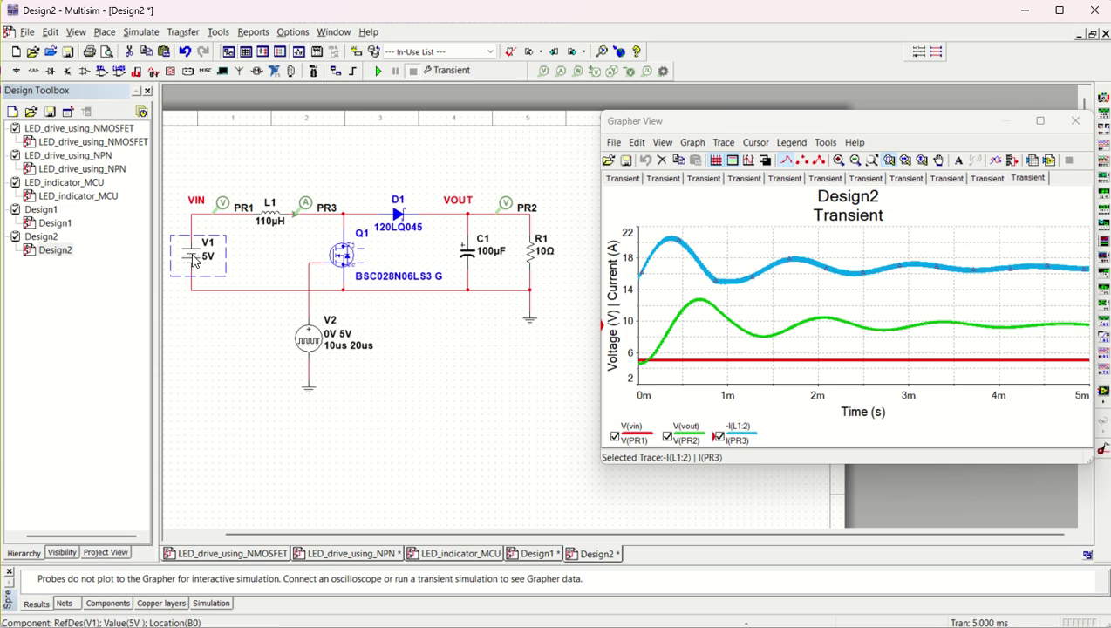
{"action": "double_click", "coordinate": [202, 274]}
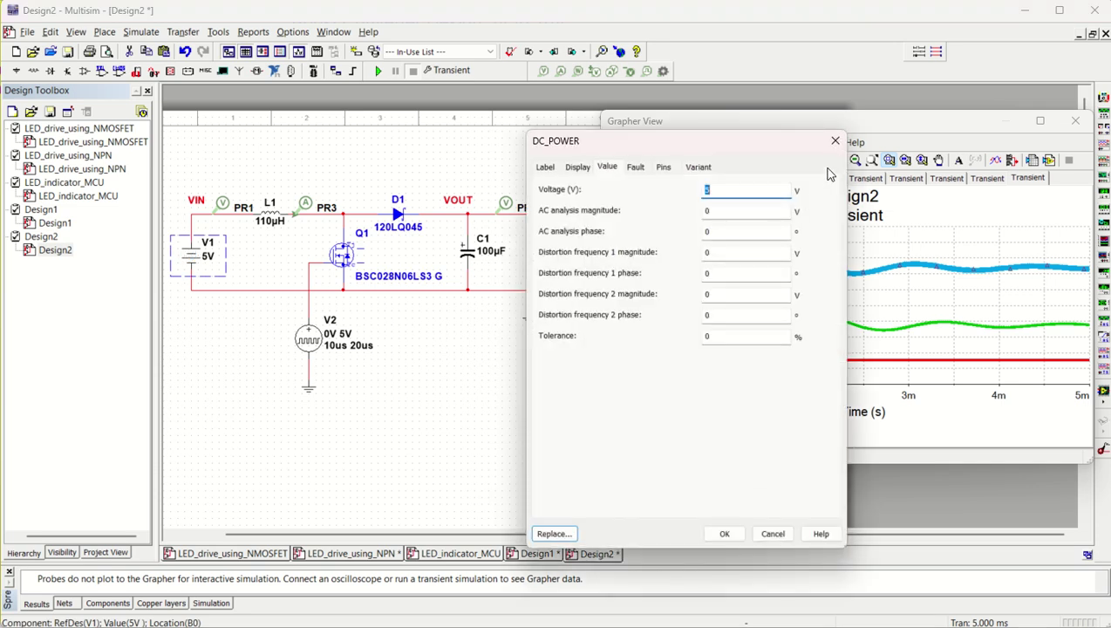
{"action": "left_click", "coordinate": [834, 140]}
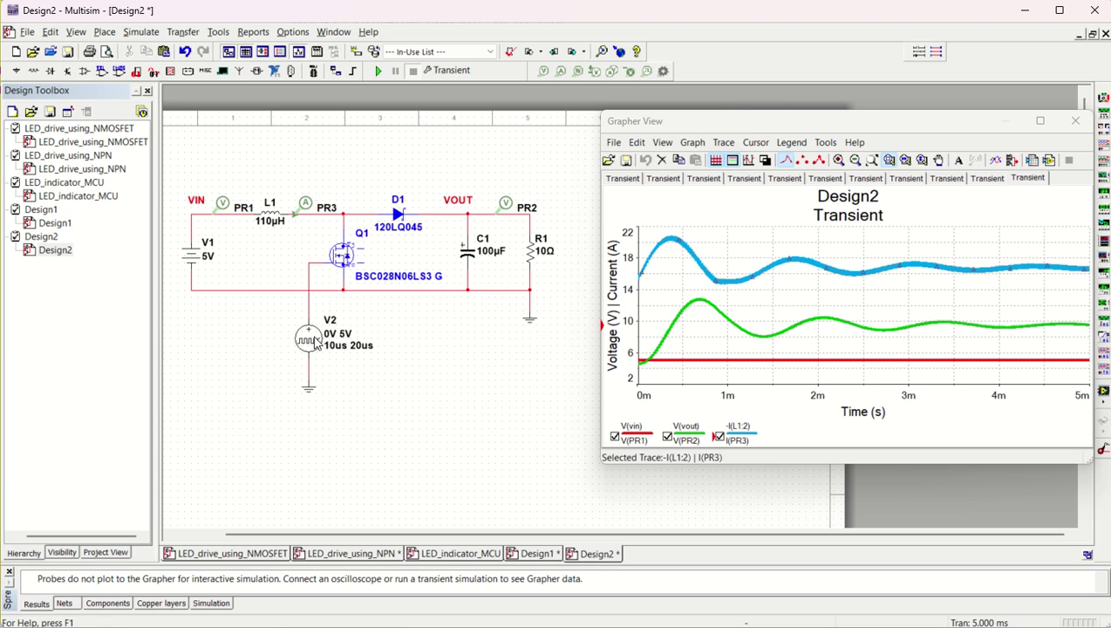
{"action": "left_click", "coordinate": [314, 342]}
{"action": "double_click", "coordinate": [310, 341]}
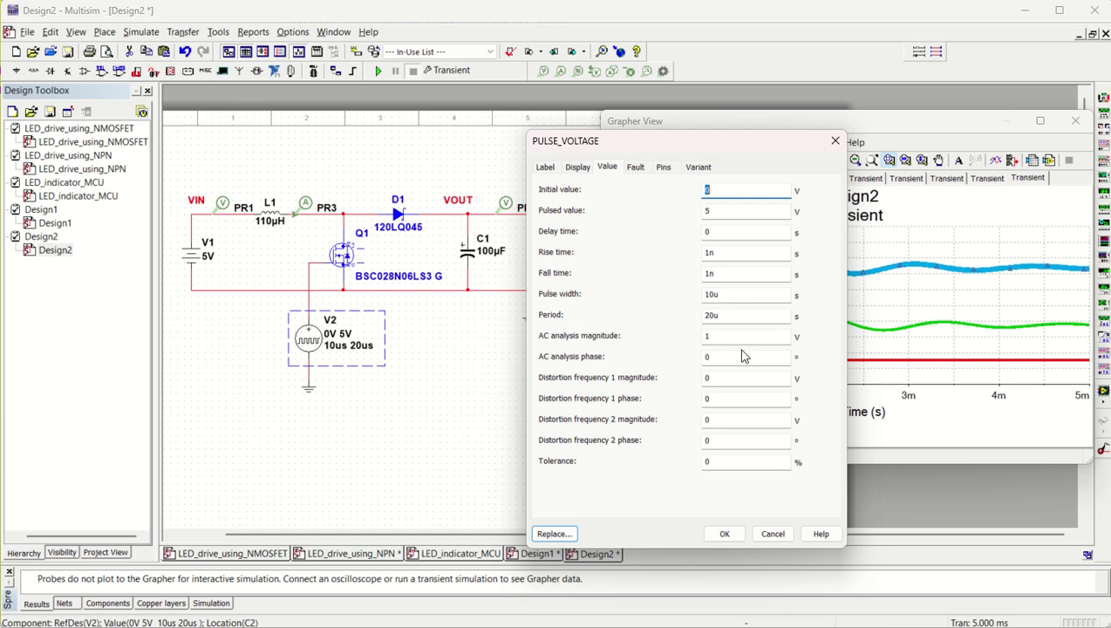
{"action": "left_click", "coordinate": [723, 534]}
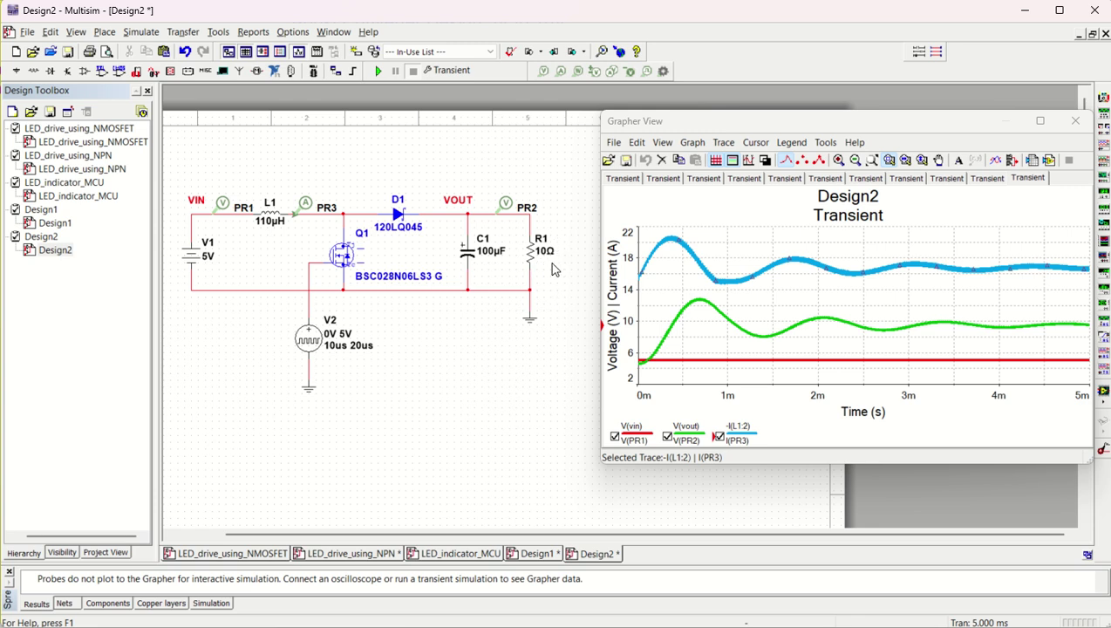
Save the Transient analysis settings with an end time of 0.005 s and run the simulation.
{"action": "left_click", "coordinate": [141, 33]}
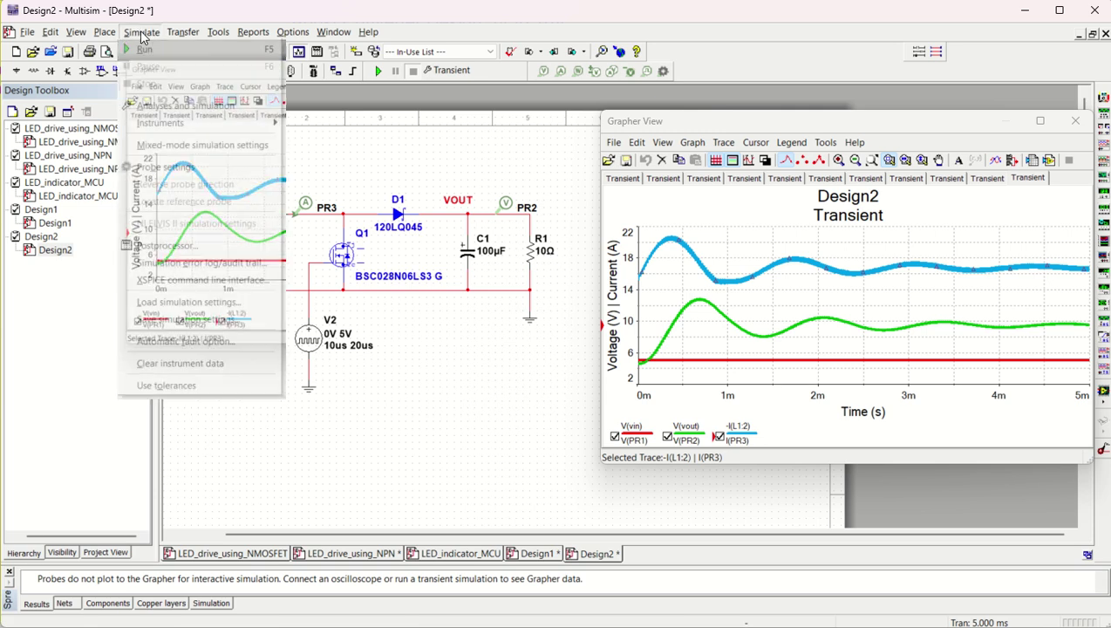
{"action": "left_click", "coordinate": [148, 108]}
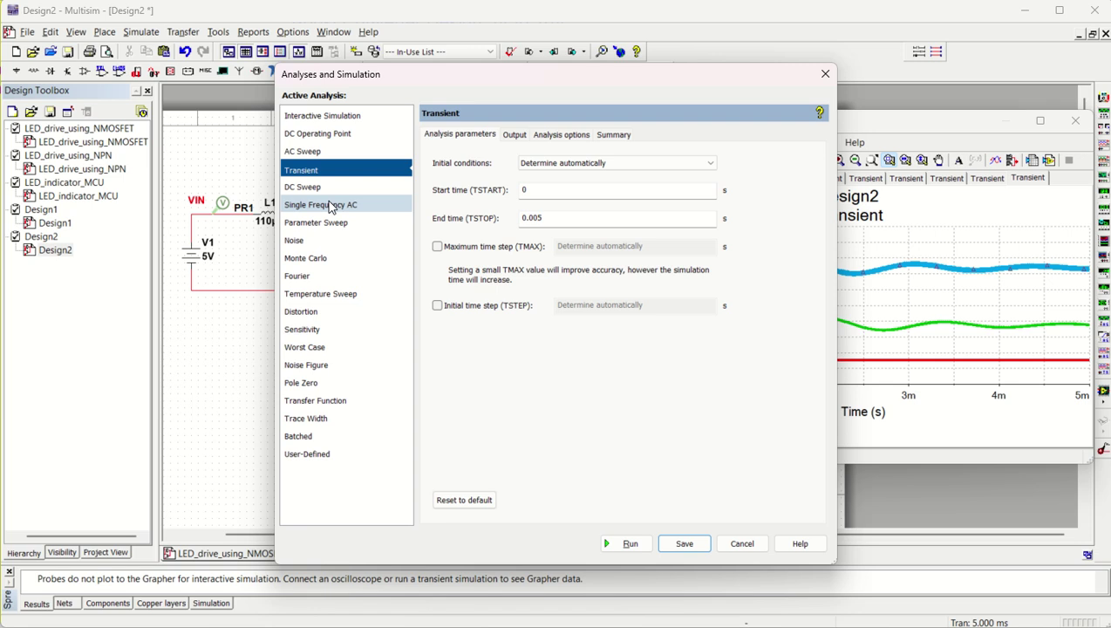
{"action": "left_click", "coordinate": [556, 219]}
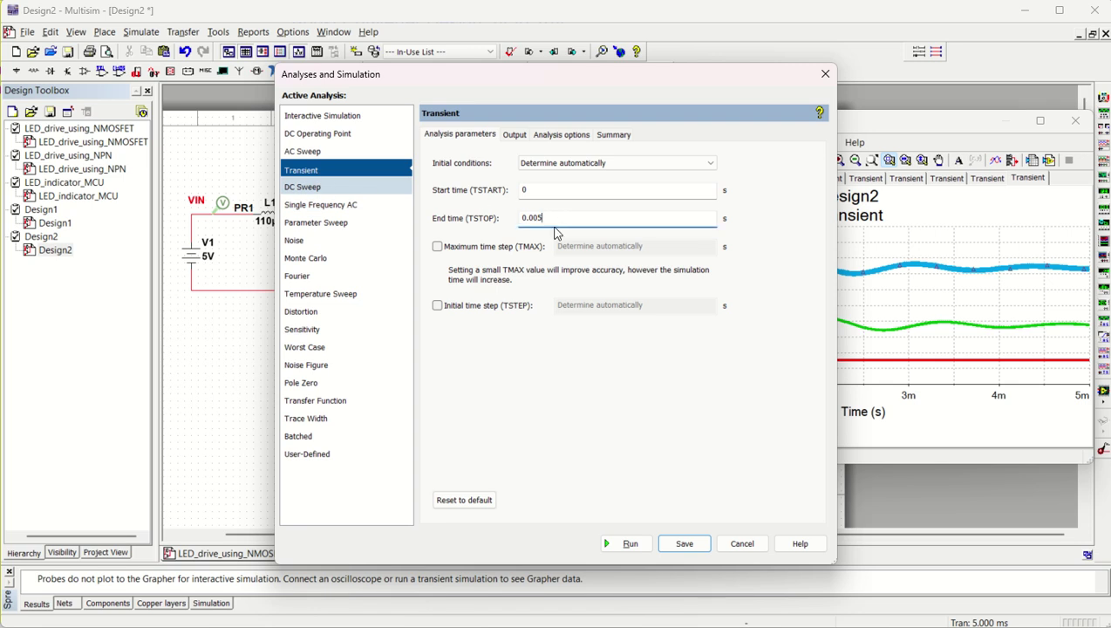
{"action": "left_click_drag", "start_coordinate": [508, 83], "coordinate": [397, 105]}
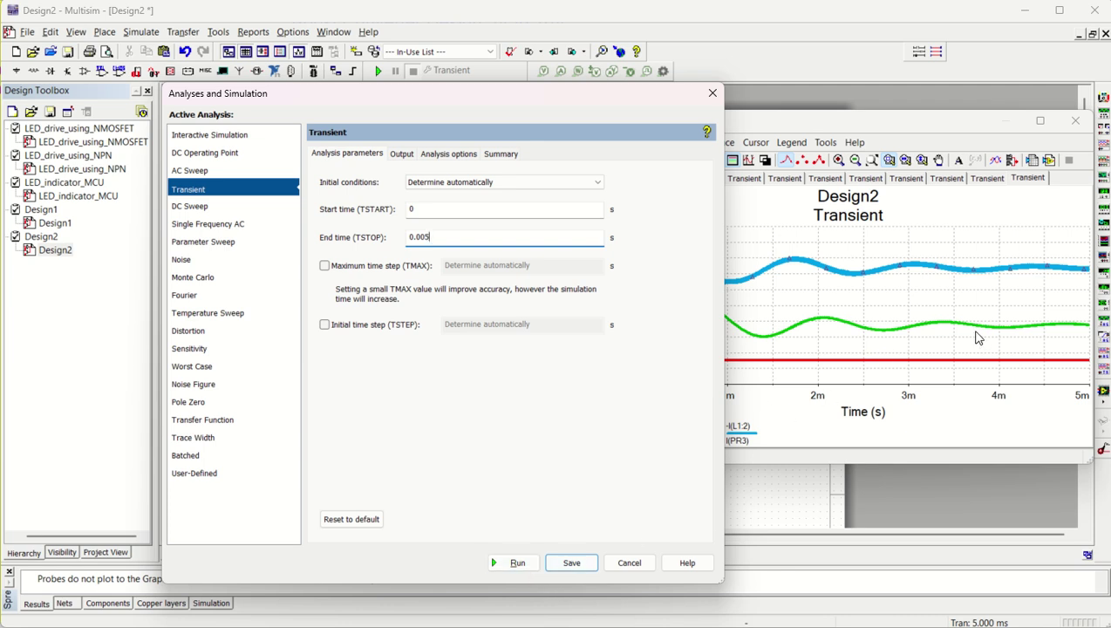
{"action": "left_click", "coordinate": [567, 564]}
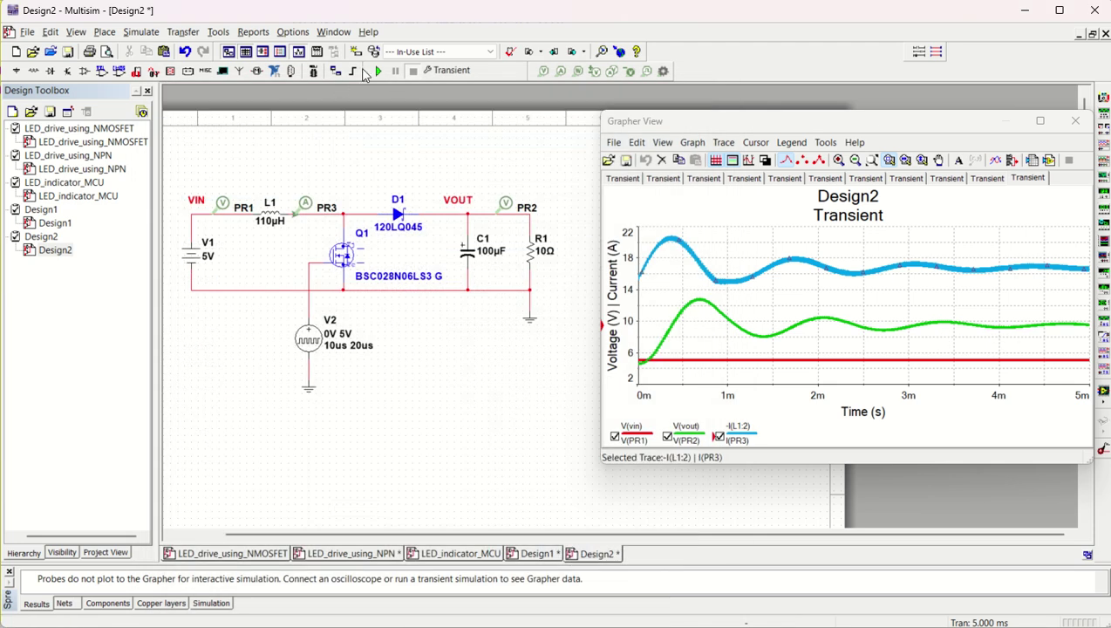
{"action": "left_click", "coordinate": [378, 73]}
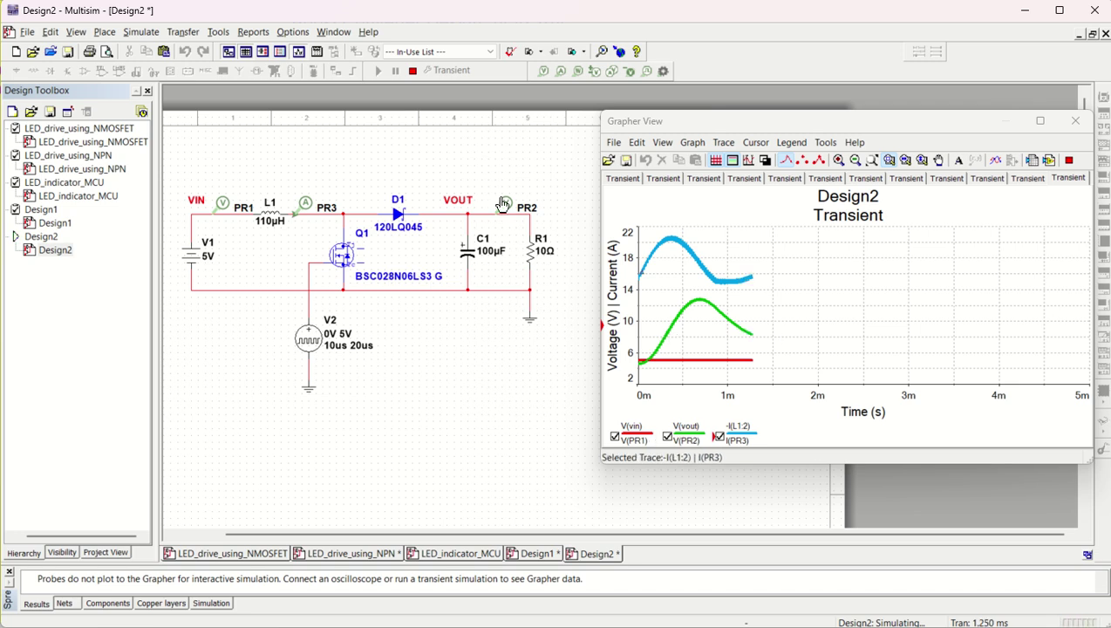
{"action": "left_click", "coordinate": [738, 446]}
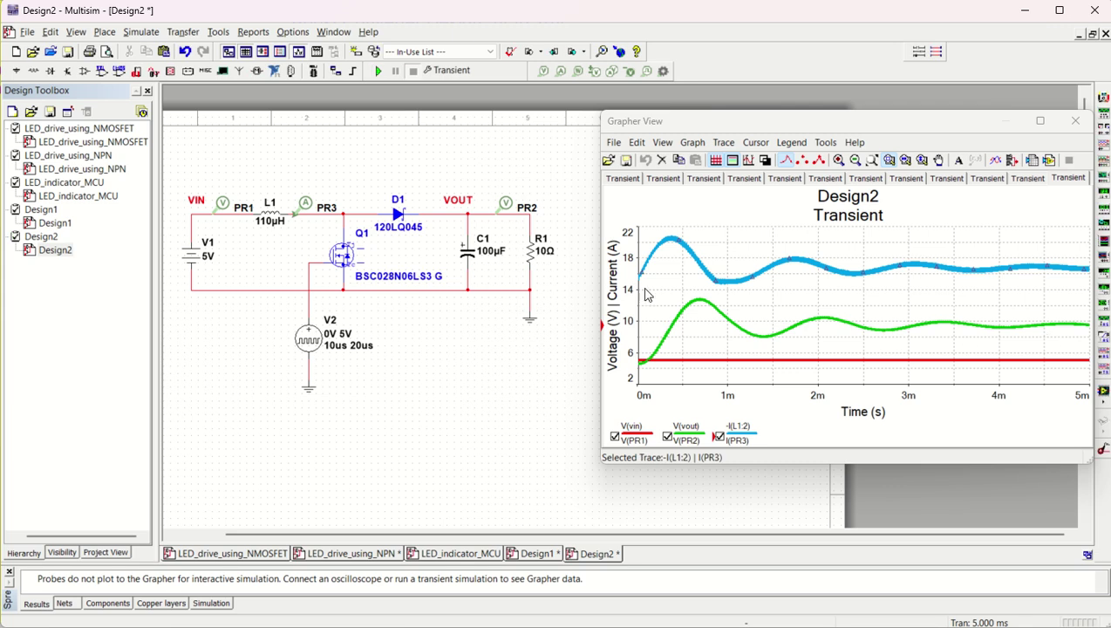
Set the Transient analysis end time to 0.008 s and run the simulation again.
{"action": "left_click", "coordinate": [140, 31]}
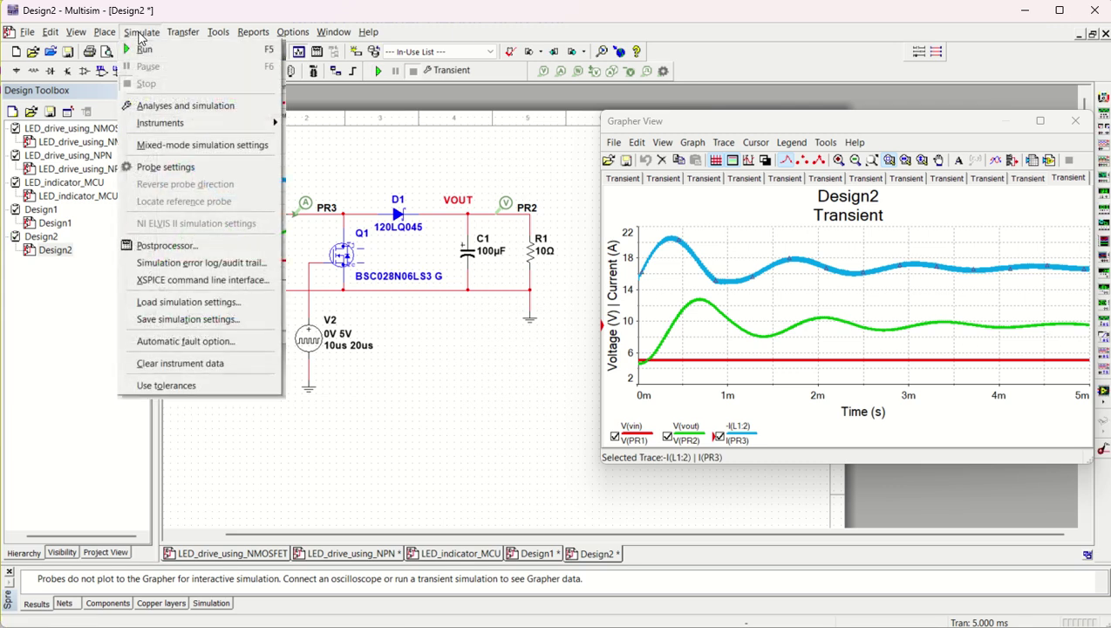
{"action": "left_click", "coordinate": [185, 106]}
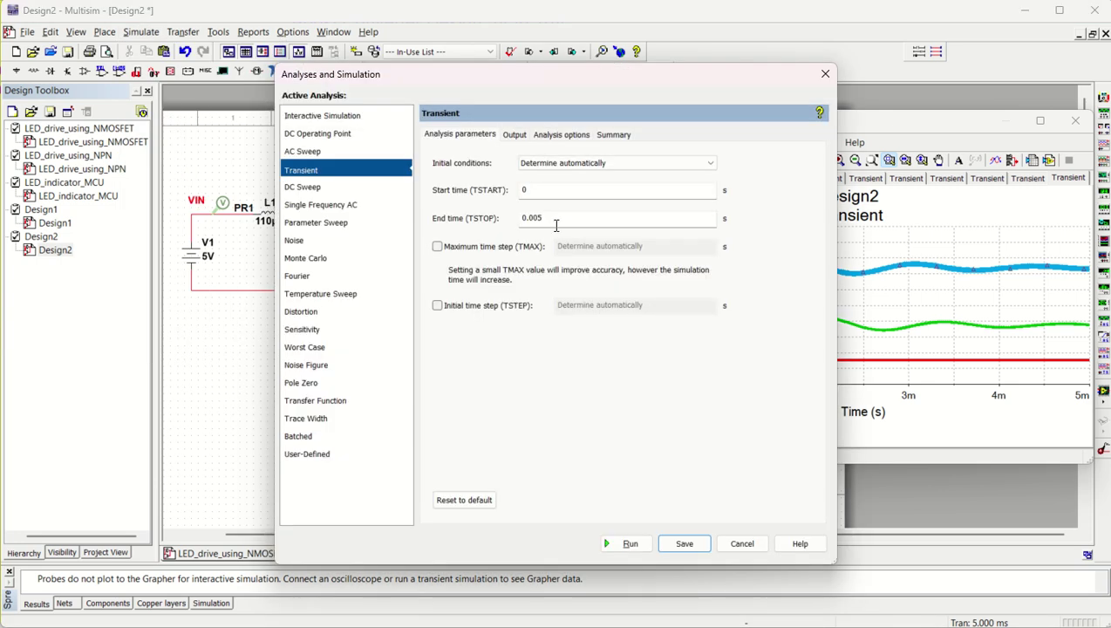
{"action": "left_click", "coordinate": [558, 218]}
{"action": "type", "text": "8"}
{"action": "left_click", "coordinate": [625, 543]}
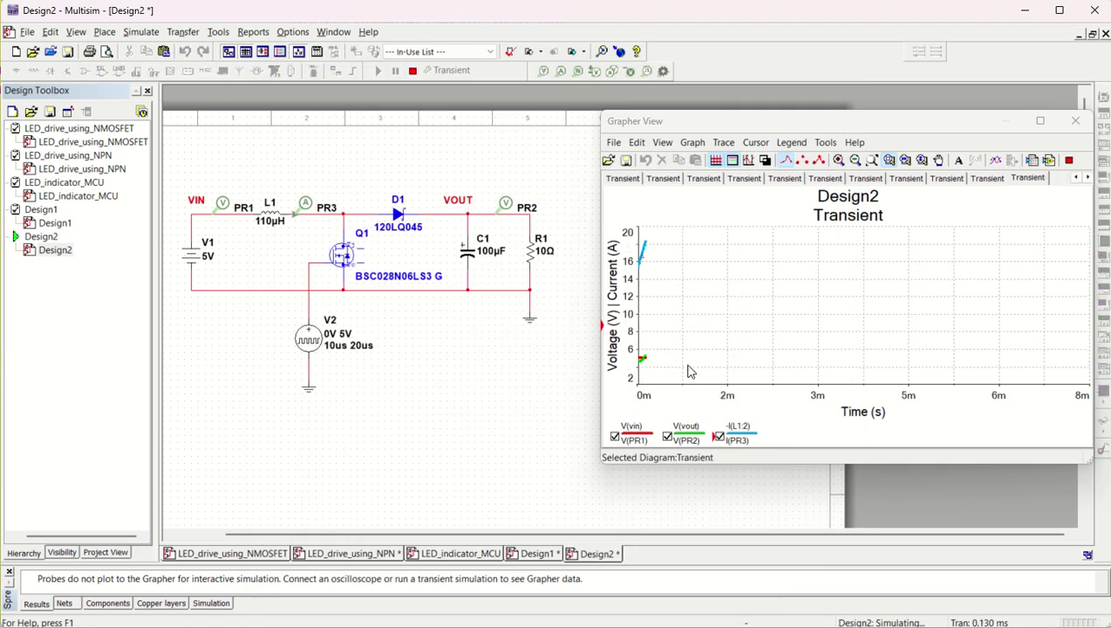
Select the V(vout) trace, show the graph cursors and place their readout window clear of the plot, below the schematic.
{"action": "left_click", "coordinate": [650, 366]}
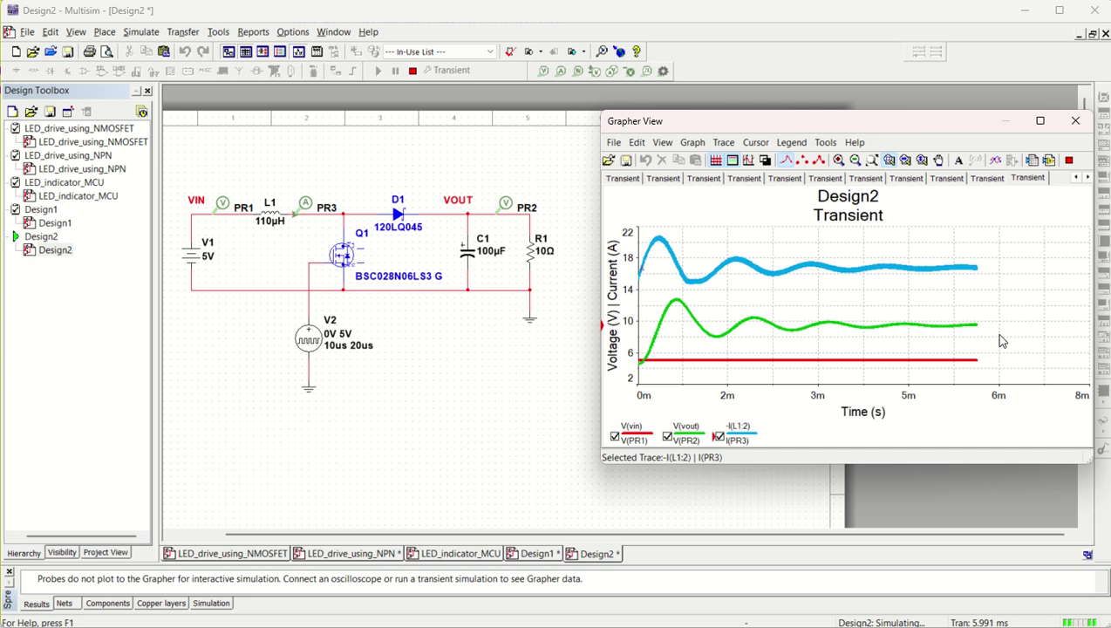
{"action": "left_click", "coordinate": [869, 331]}
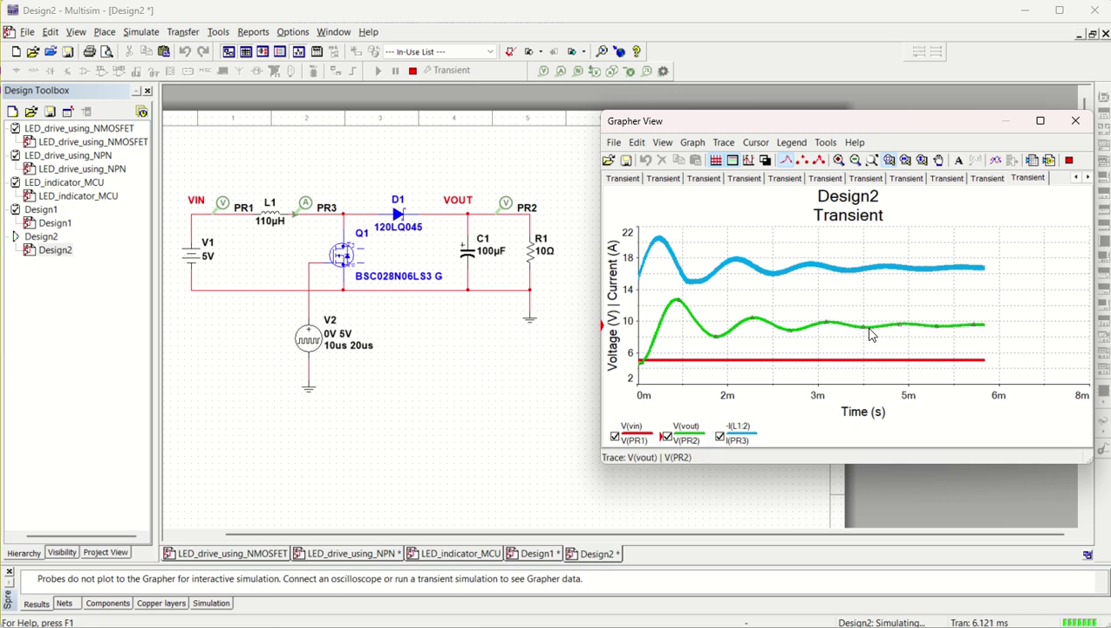
{"action": "left_click", "coordinate": [755, 144]}
{"action": "left_click", "coordinate": [771, 160]}
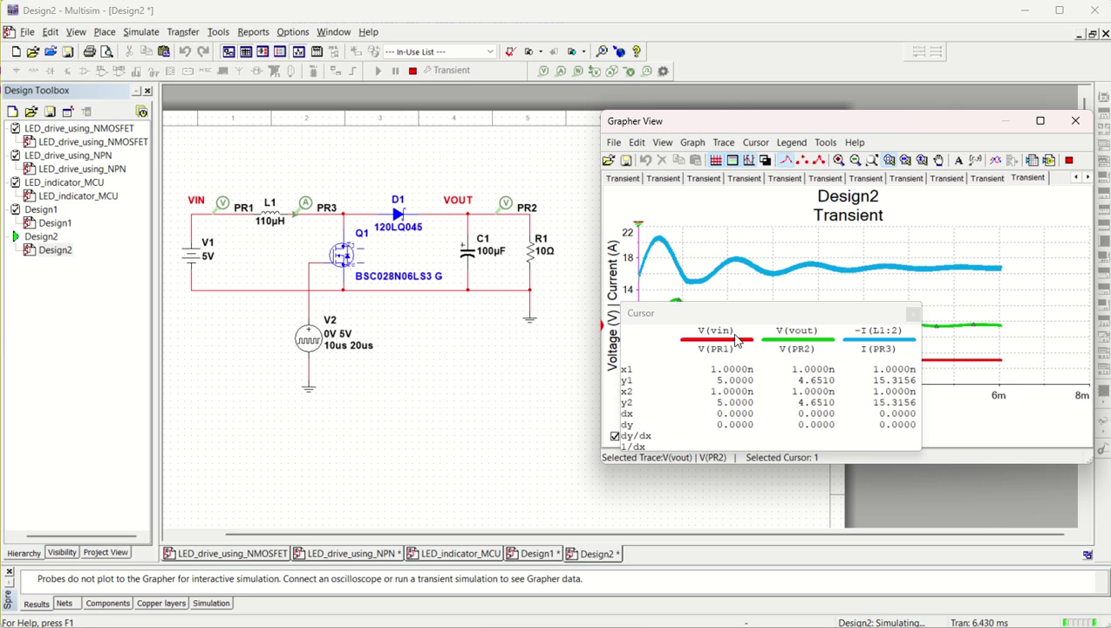
{"action": "left_click_drag", "start_coordinate": [730, 314], "coordinate": [406, 380]}
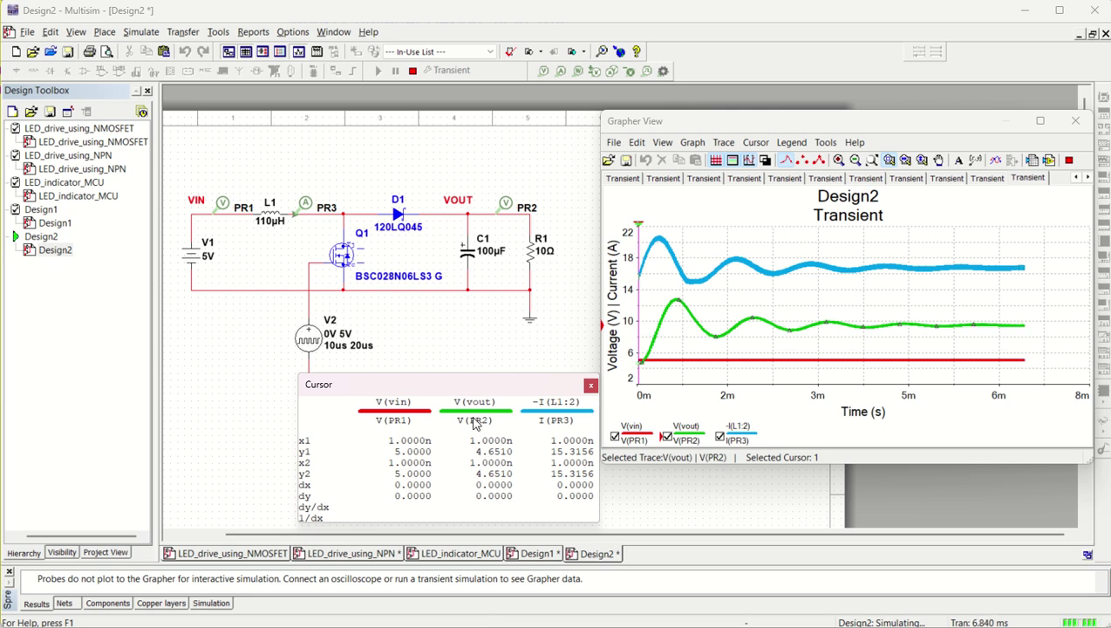
Measure V(vout) with cursor 2 at its first peak, its first trough and the settled region at about 7.56 ms.
{"action": "mouse_move", "coordinate": [642, 226]}
{"action": "left_mouse_down"}
{"action": "mouse_move", "coordinate": [713, 238]}
{"action": "mouse_move", "coordinate": [676, 232]}
{"action": "left_mouse_up"}
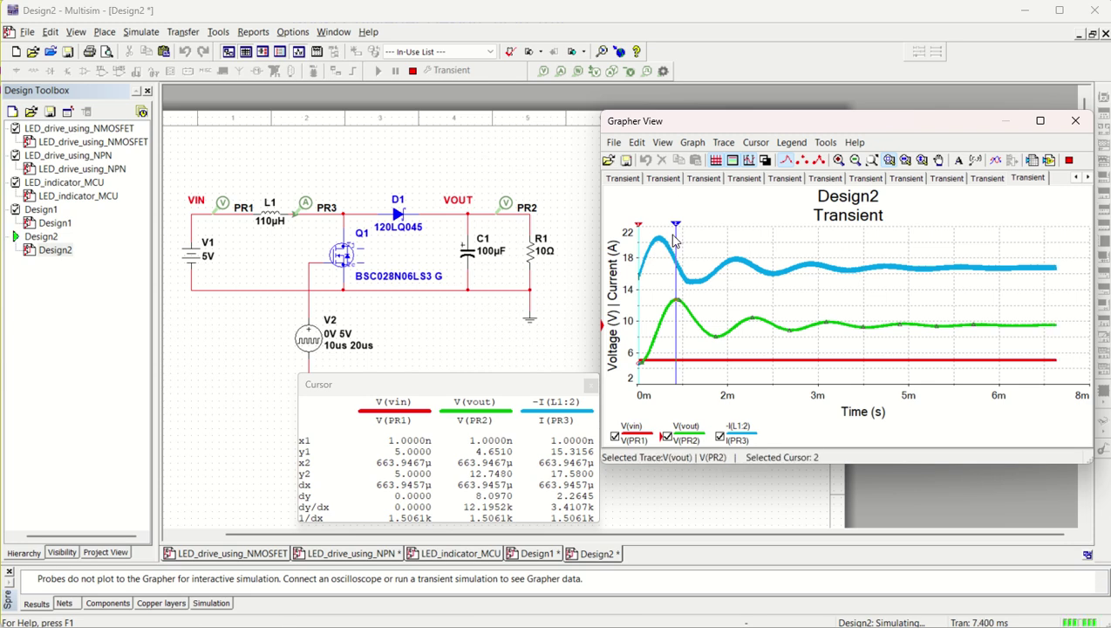
{"action": "mouse_move", "coordinate": [677, 231]}
{"action": "left_mouse_down"}
{"action": "mouse_move", "coordinate": [742, 233]}
{"action": "mouse_move", "coordinate": [718, 236]}
{"action": "left_mouse_up"}
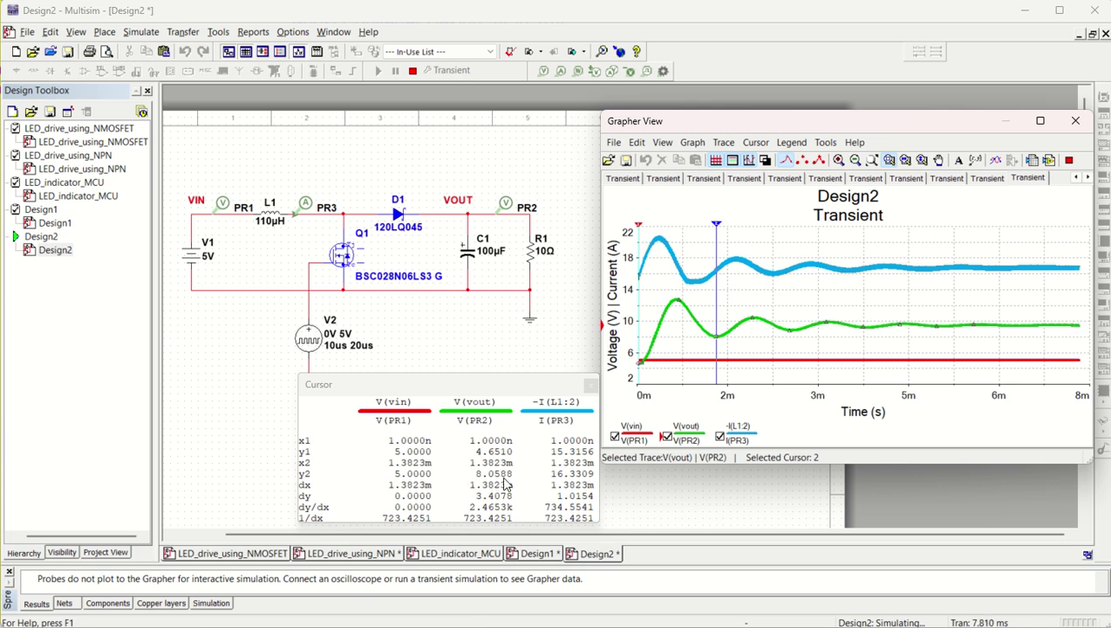
{"action": "left_click_drag", "start_coordinate": [716, 231], "coordinate": [1058, 251]}
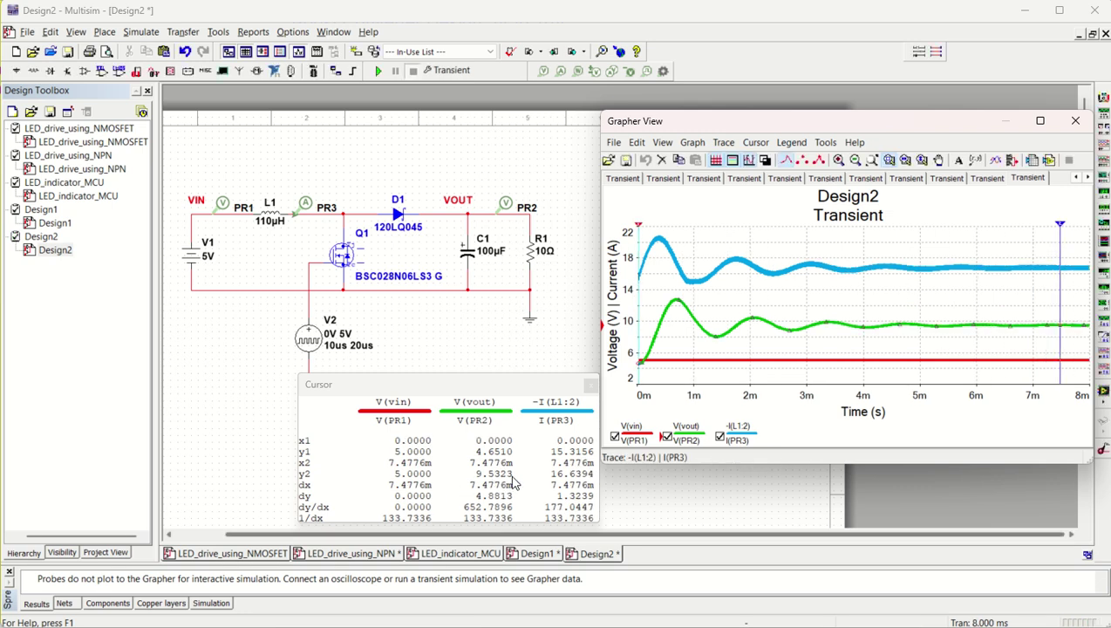
{"action": "left_click", "coordinate": [1053, 327]}
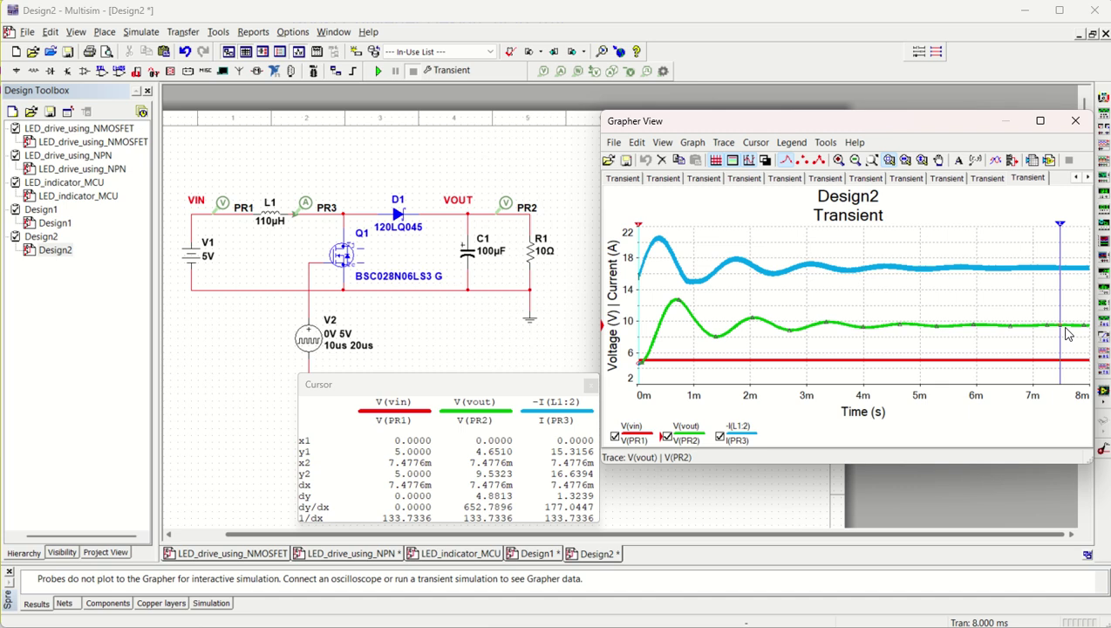
{"action": "left_click_drag", "start_coordinate": [1059, 228], "coordinate": [1066, 231]}
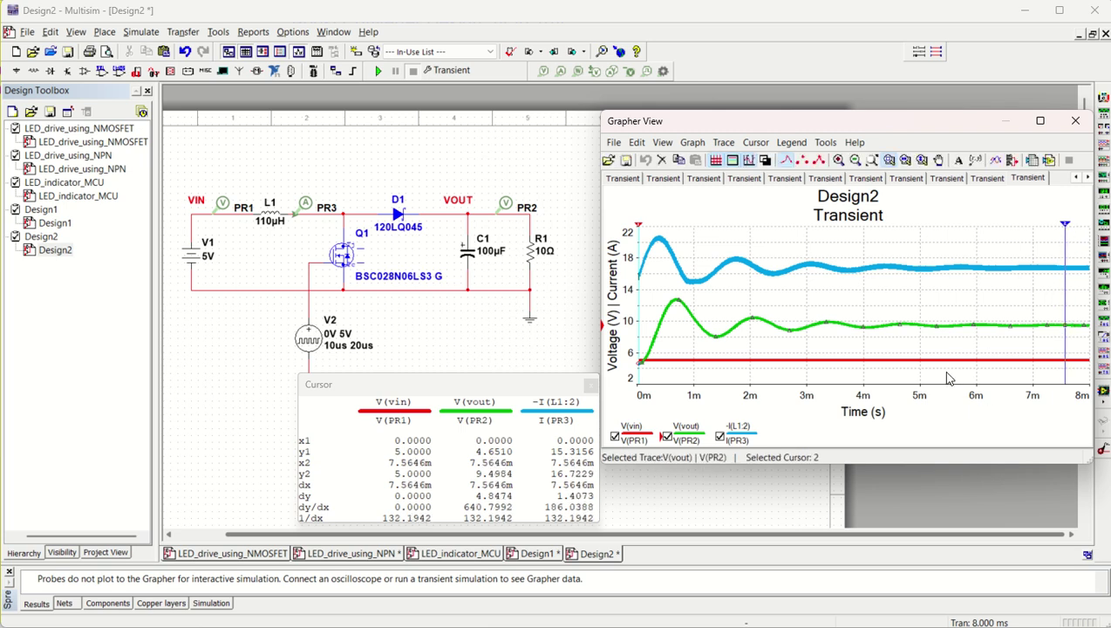